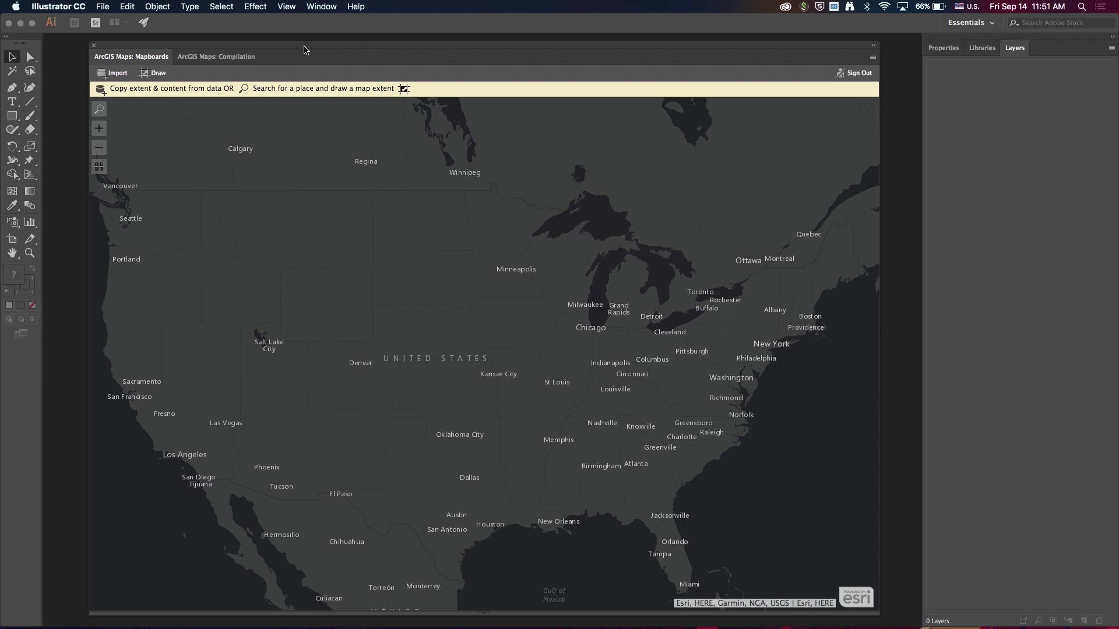
# - Start a mapboard from an online layer and search ArcGIS layers for 'canada natural'
pyautogui.click(119, 74)
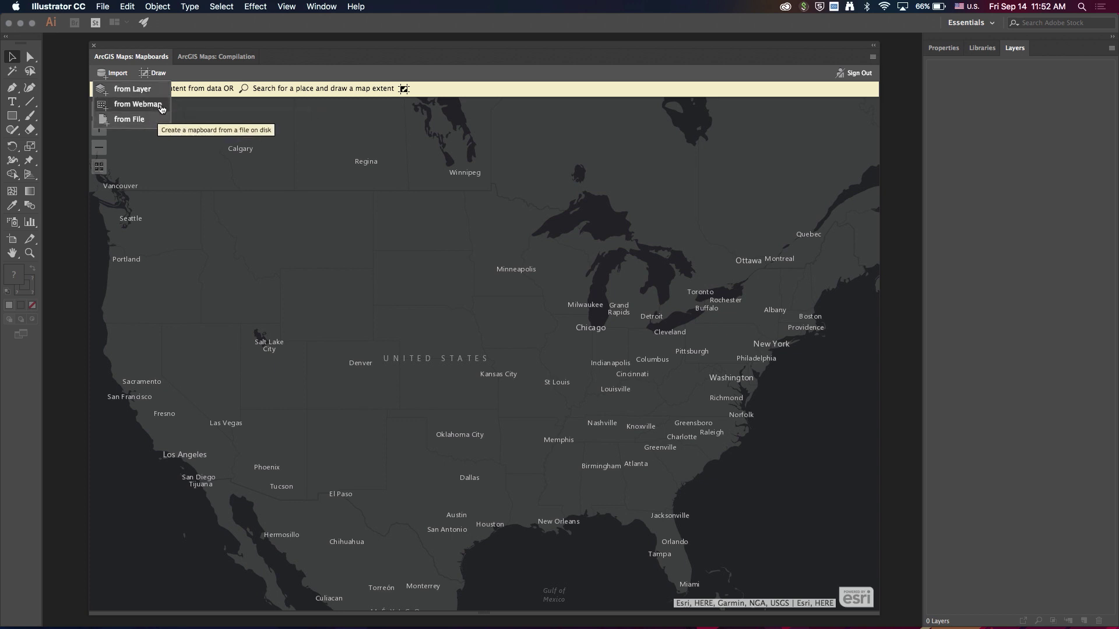
pyautogui.click(151, 91)
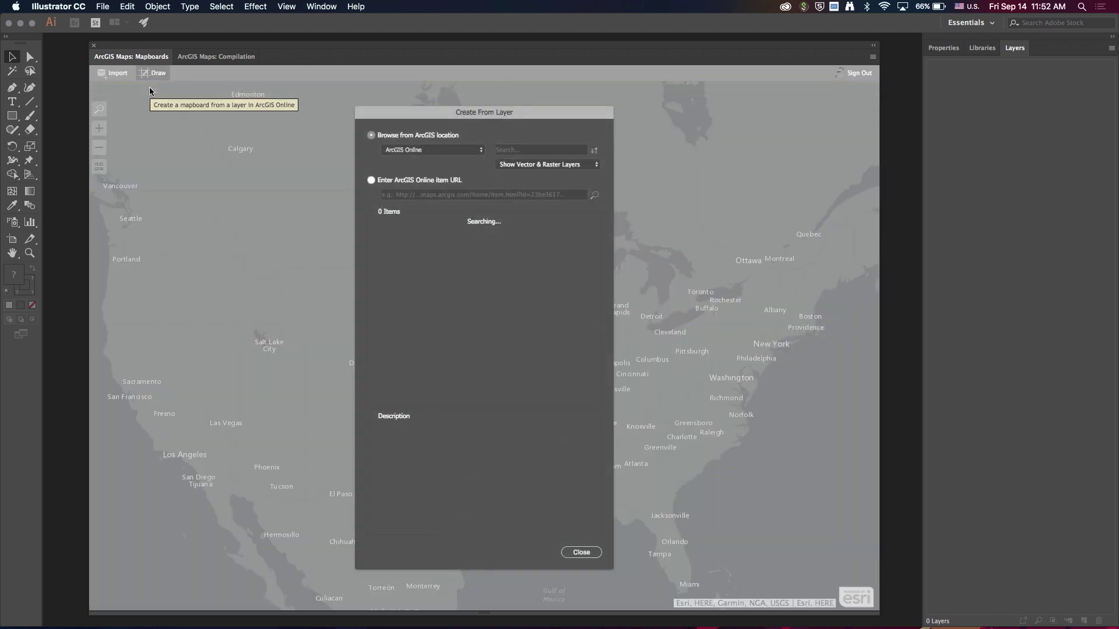
pyautogui.click(513, 151)
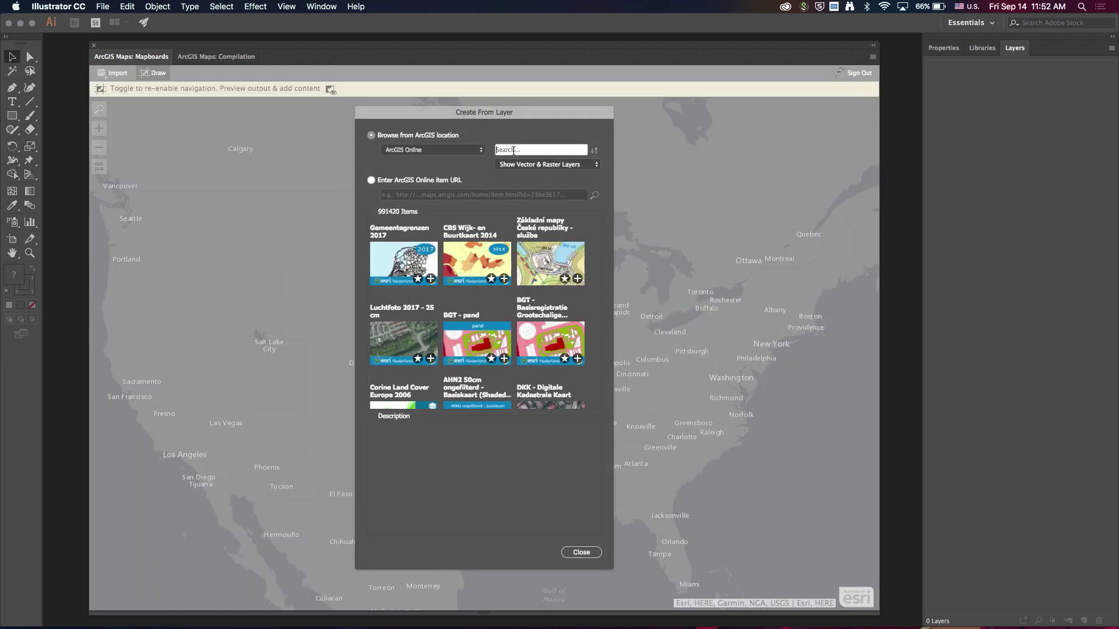
pyautogui.write('canada natural')
pyautogui.press('Return')
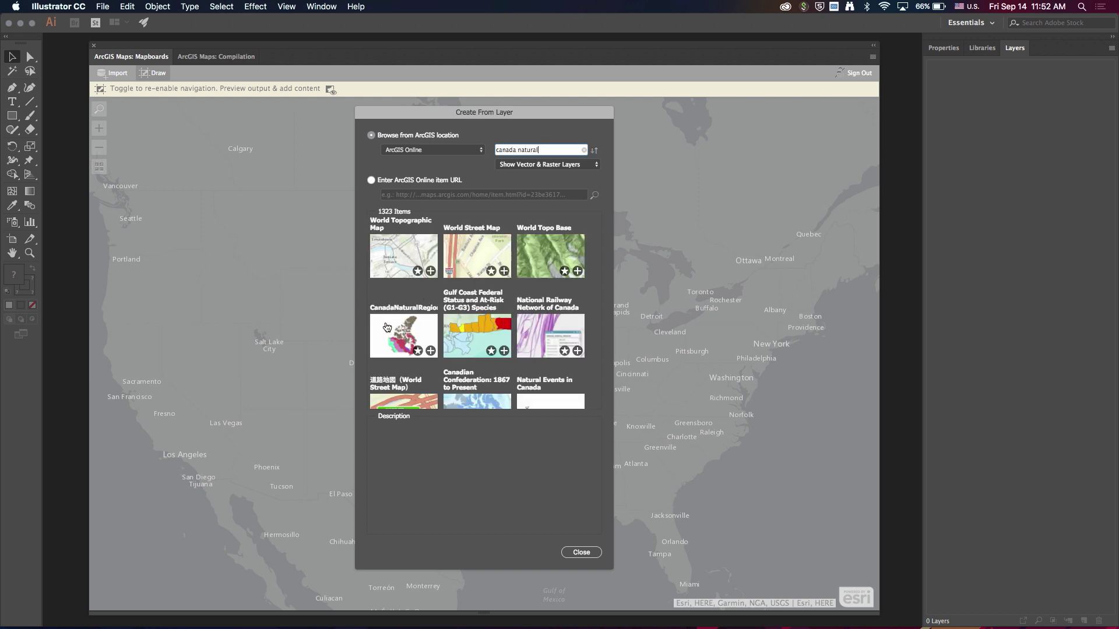
# - Favourite CanadaNaturalRegions, create its mapboard from it, and view the mapboard's compilation layers
pyautogui.click(386, 326)
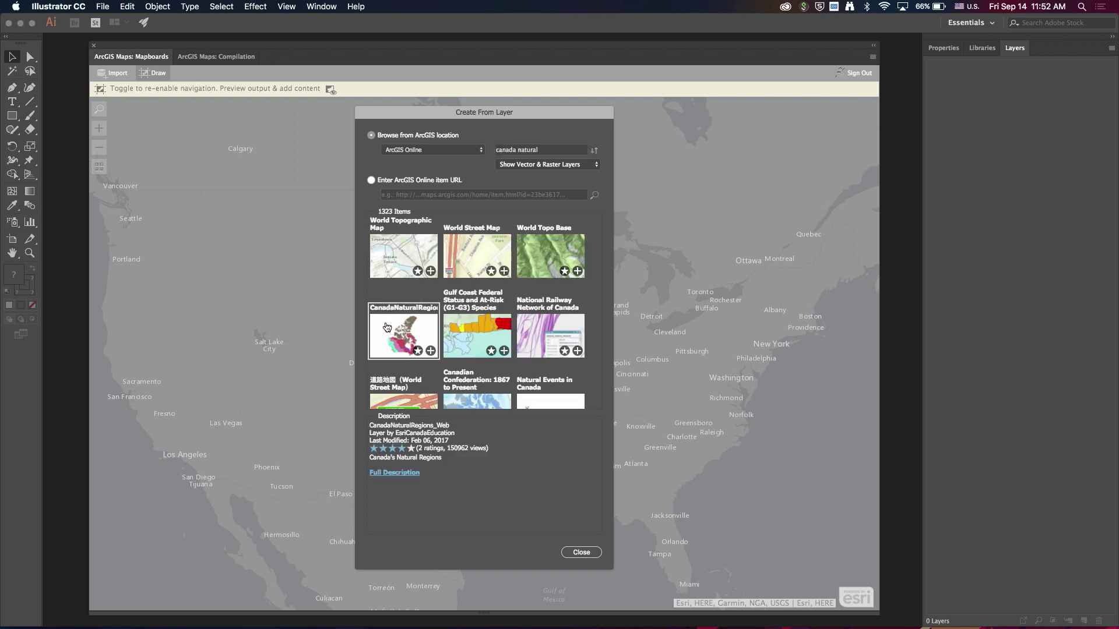
pyautogui.click(417, 352)
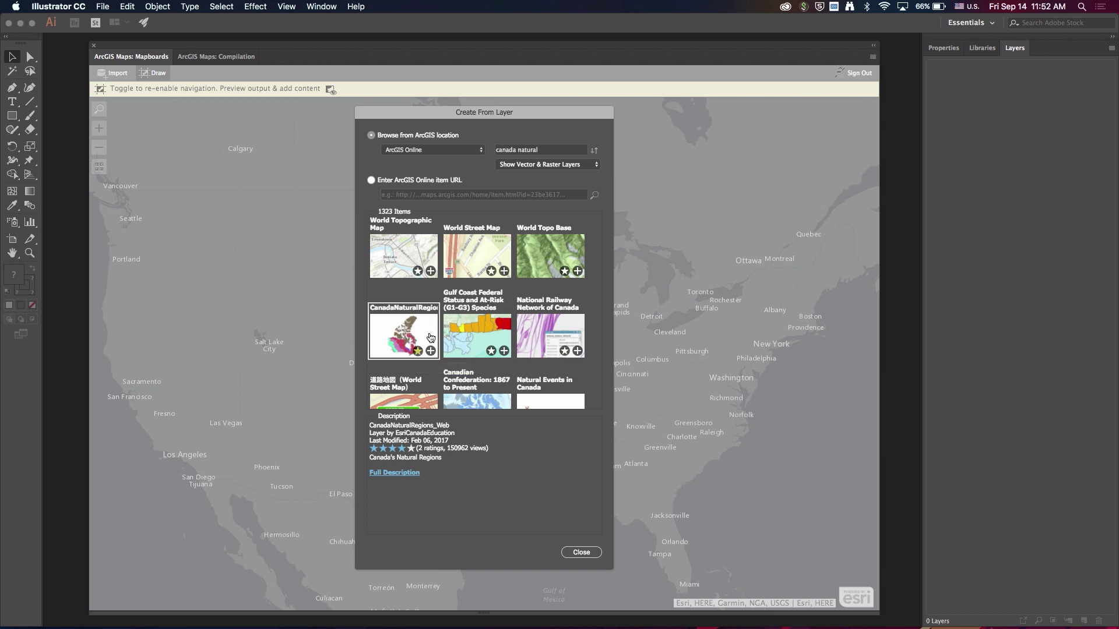
pyautogui.click(431, 351)
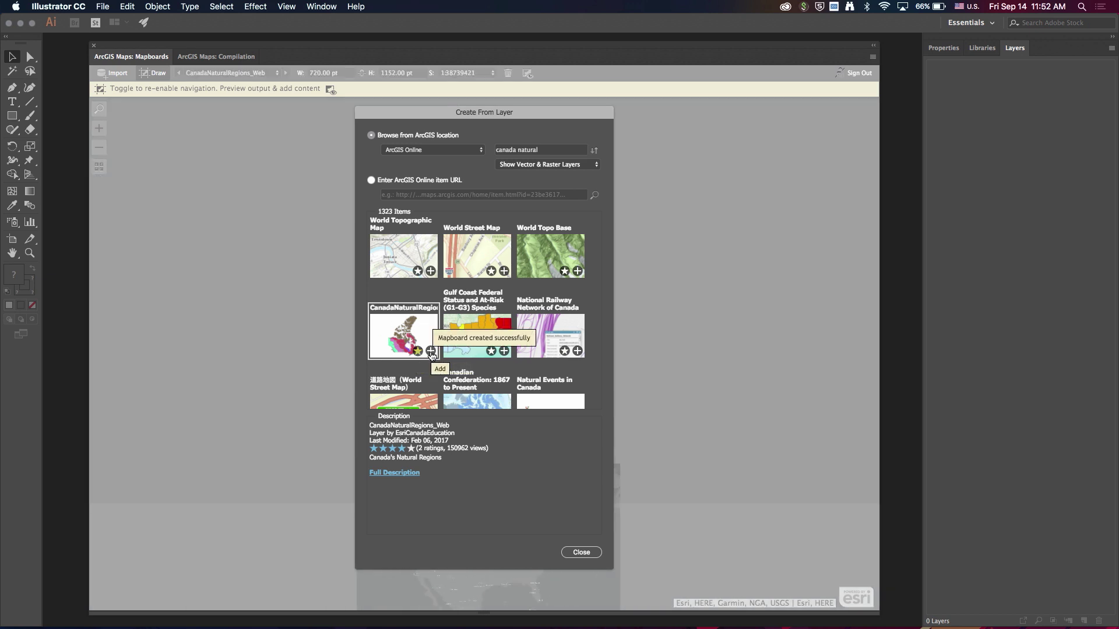
pyautogui.click(586, 553)
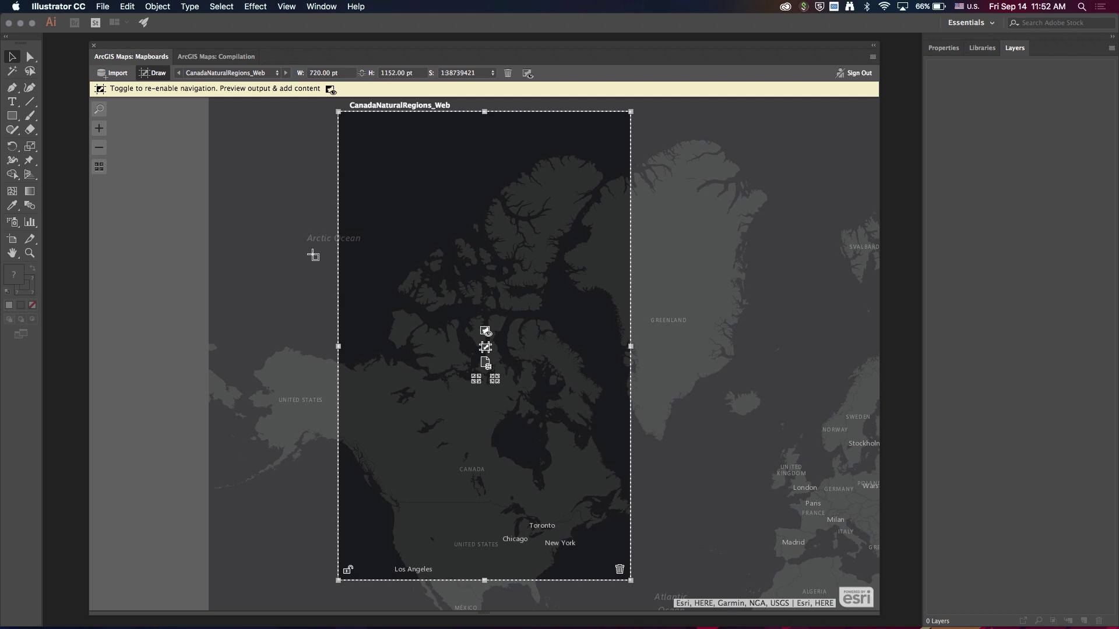
pyautogui.click(214, 55)
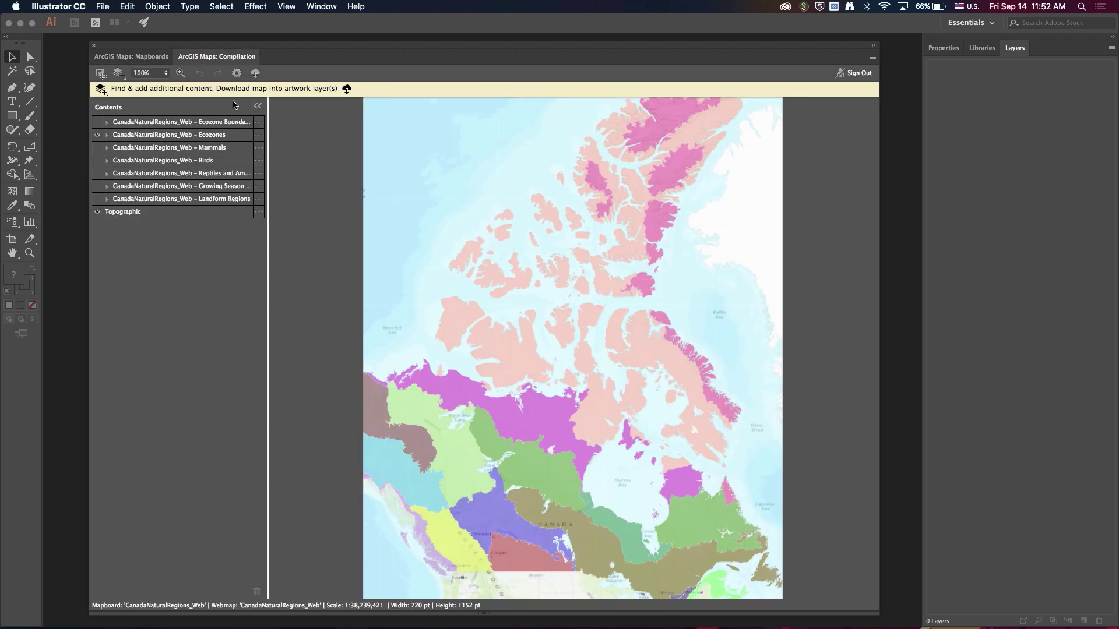
# - Delete the Ecozone Boundaries, Mammals, Birds, Reptiles and Amphibians, Growing Season and Landform Regions layers
pyautogui.click(190, 124)
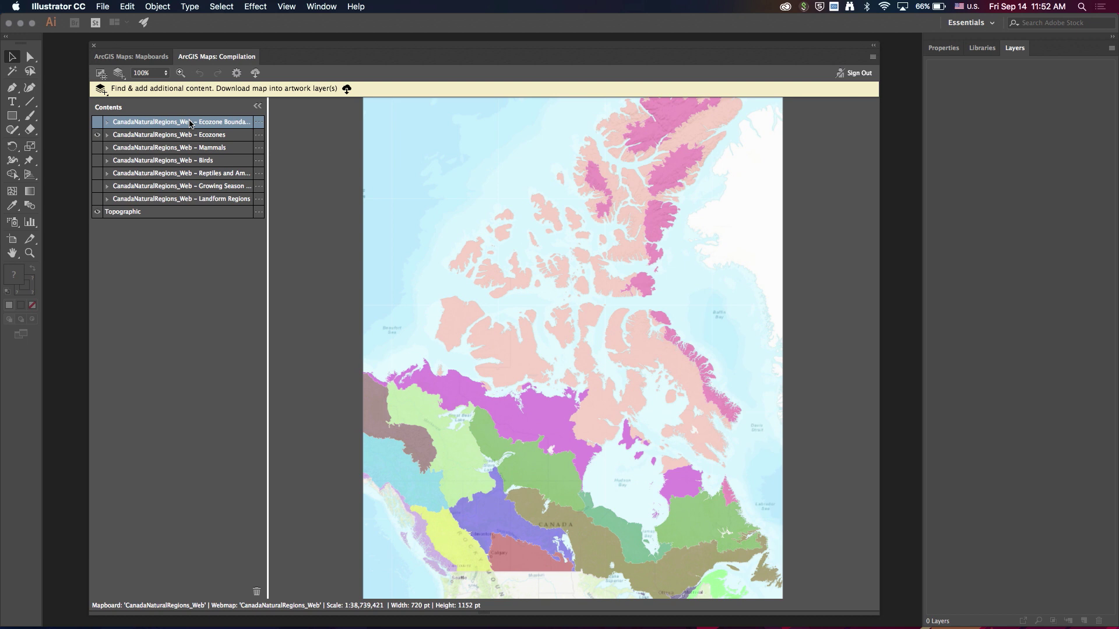
pyautogui.keyDown('super'); pyautogui.click(210, 151); pyautogui.keyUp('super')
pyautogui.keyDown('super'); pyautogui.click(205, 162); pyautogui.keyUp('super')
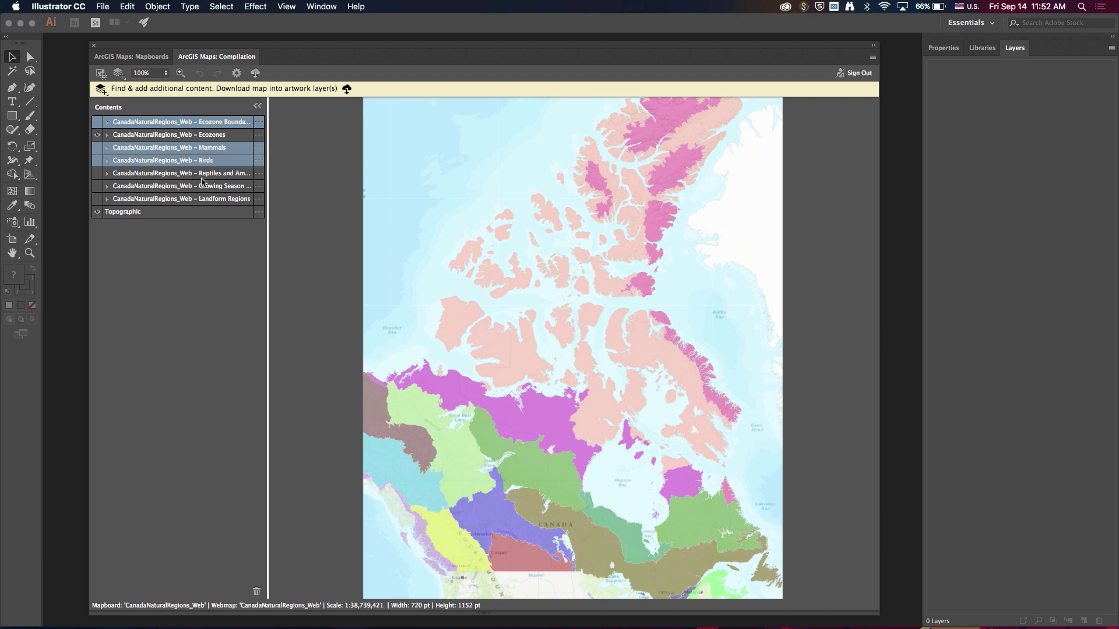
pyautogui.keyDown('super'); pyautogui.click(203, 177); pyautogui.keyUp('super')
pyautogui.keyDown('super'); pyautogui.click(198, 187); pyautogui.keyUp('super')
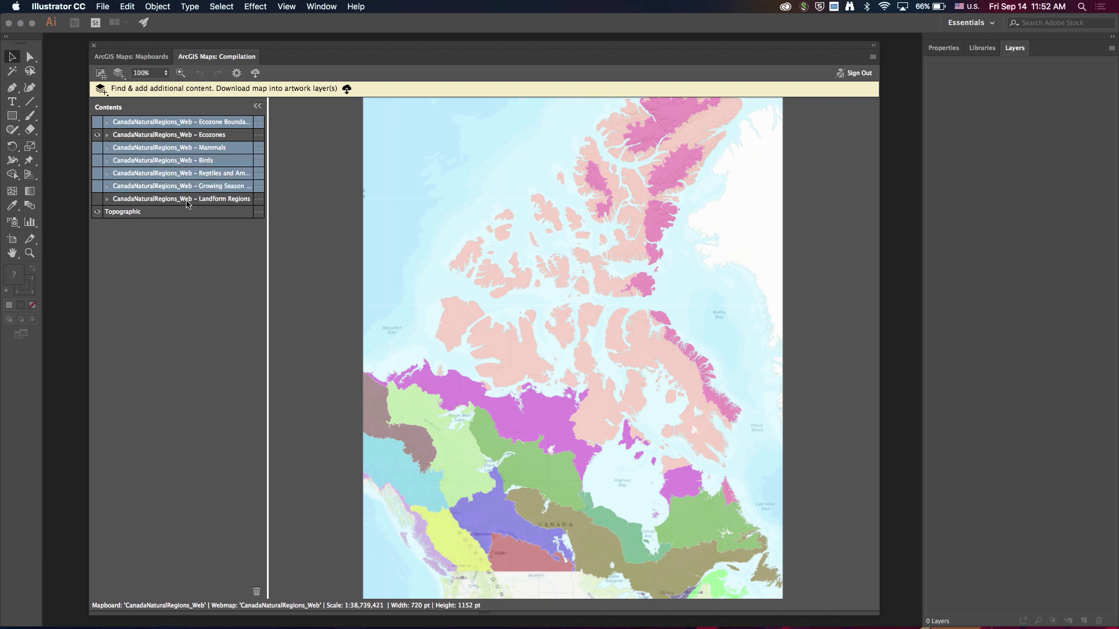
pyautogui.keyDown('super'); pyautogui.click(187, 200); pyautogui.keyUp('super')
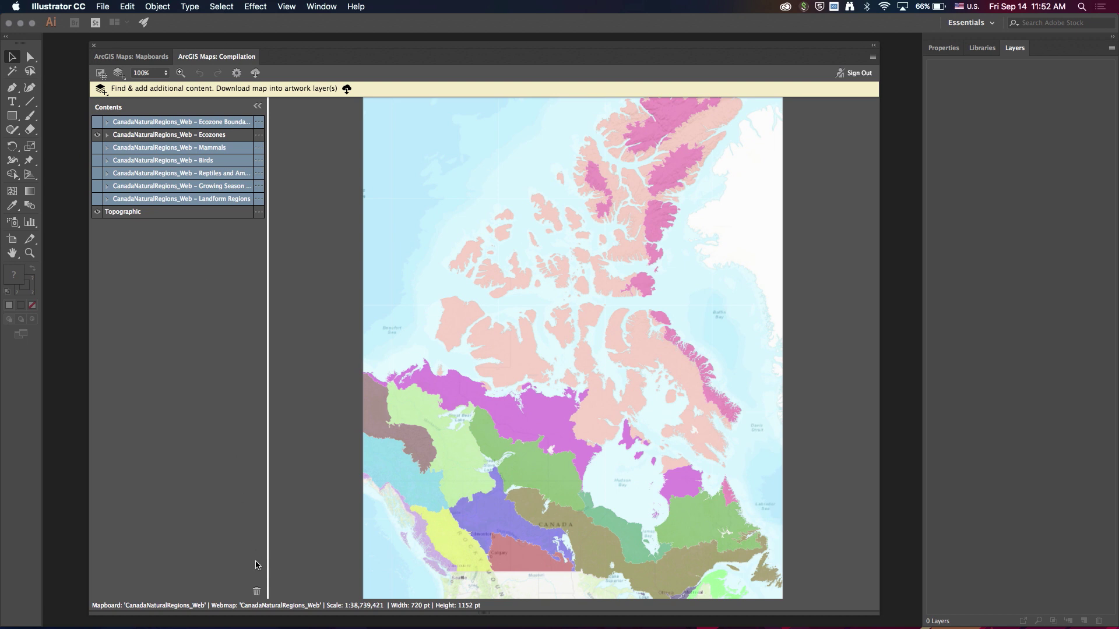
pyautogui.click(256, 591)
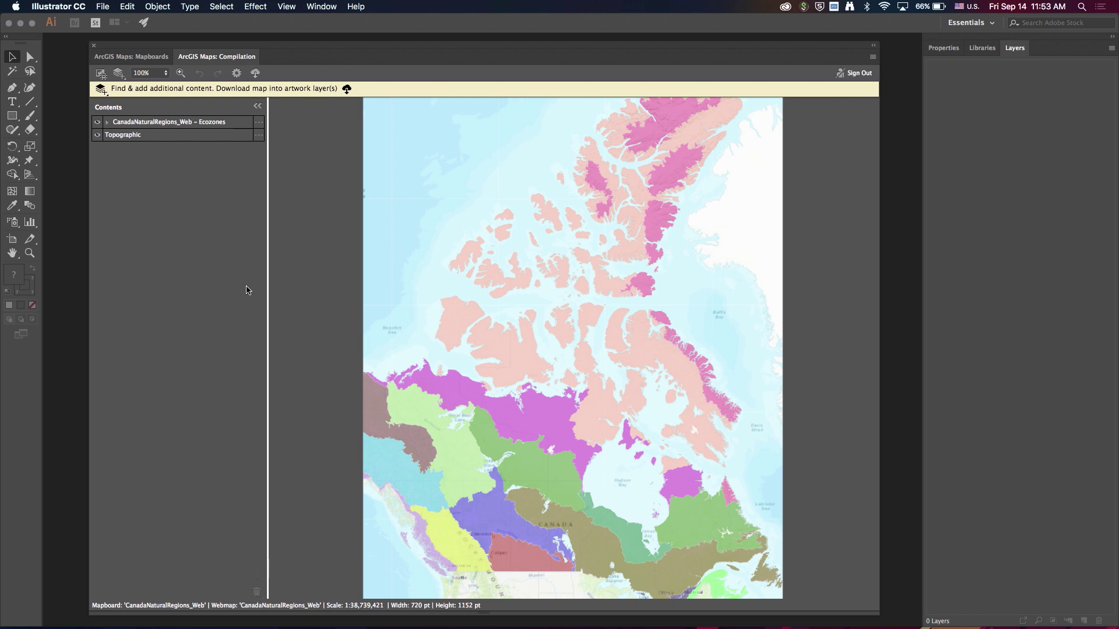
pyautogui.click(117, 77)
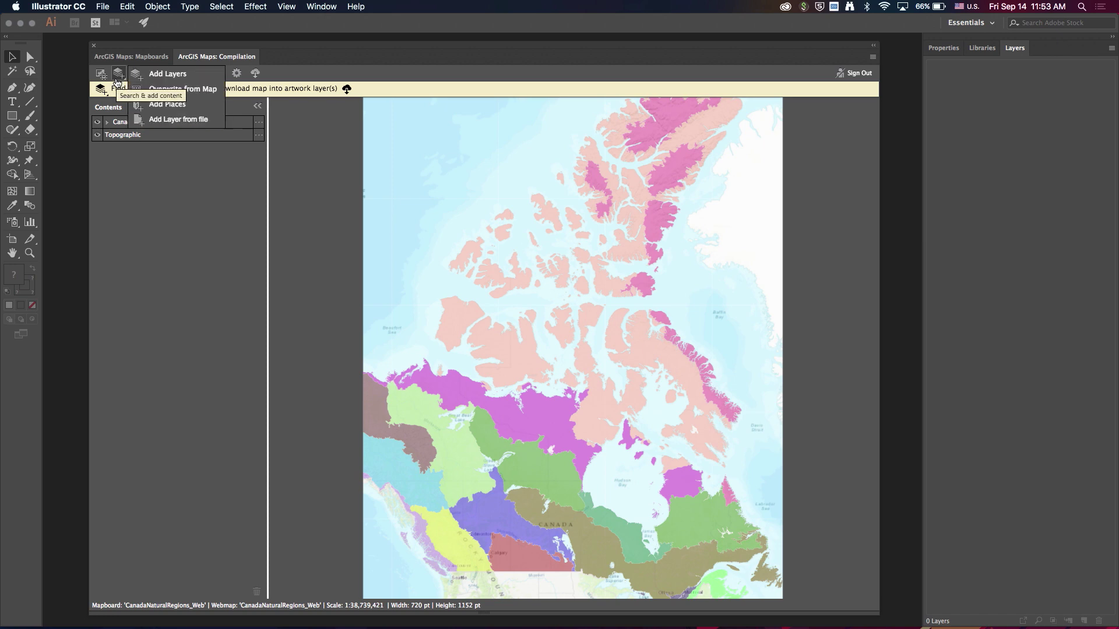
pyautogui.click(149, 77)
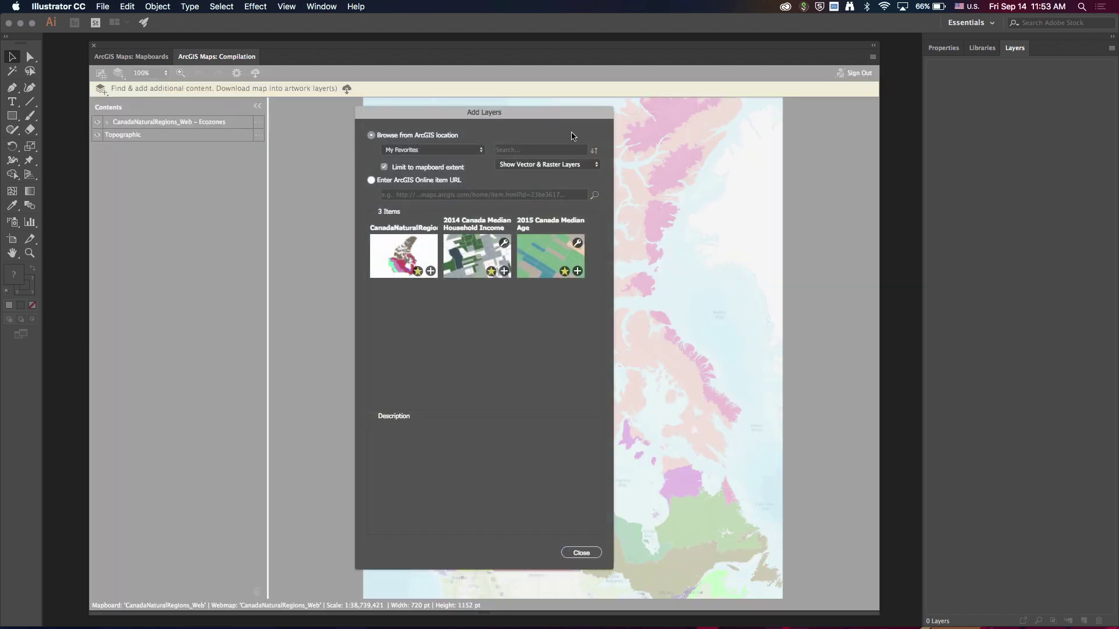
pyautogui.click(431, 150)
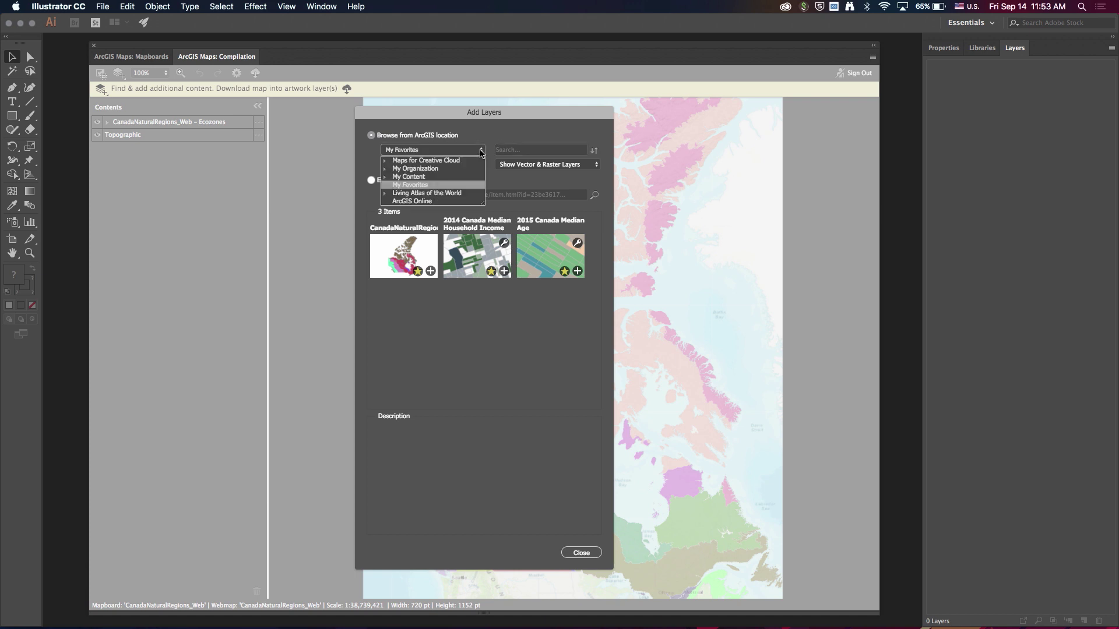
pyautogui.click(433, 185)
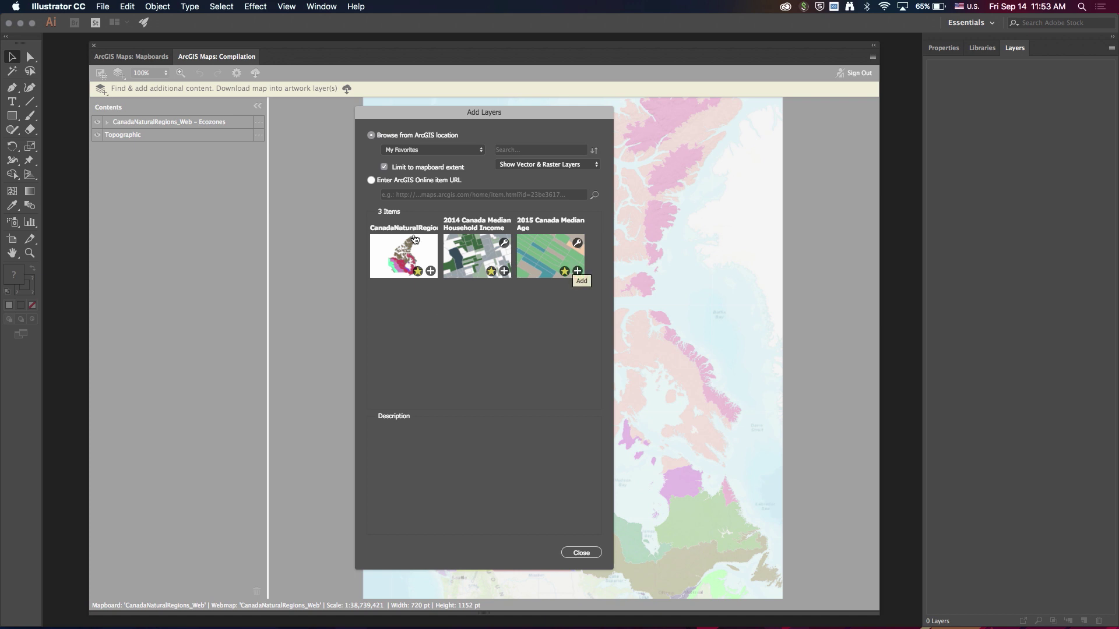
pyautogui.click(385, 239)
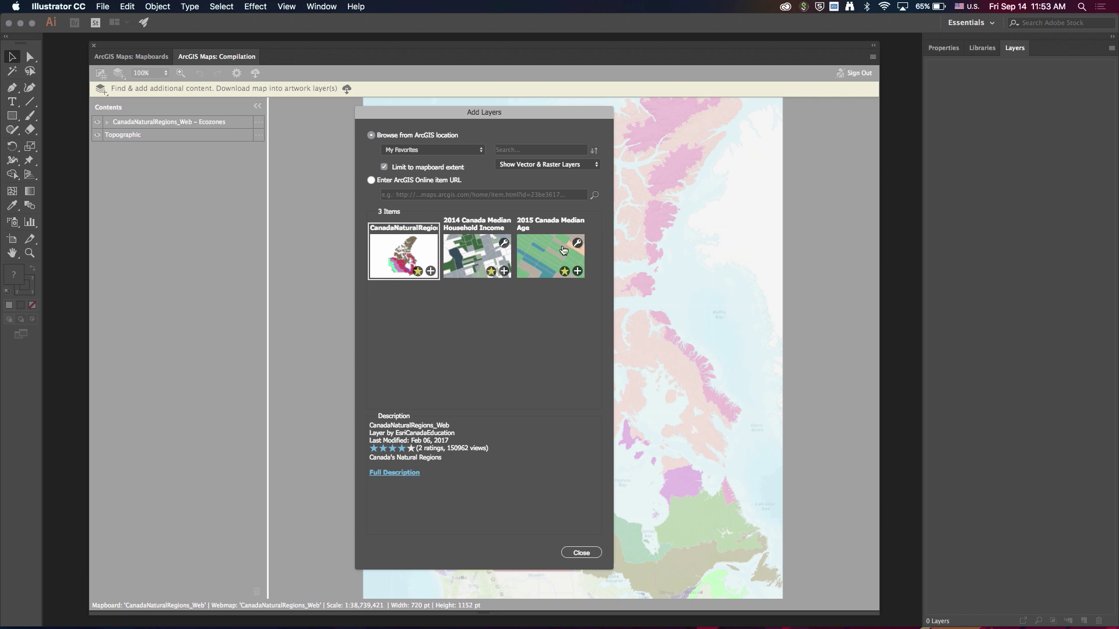
pyautogui.click(587, 553)
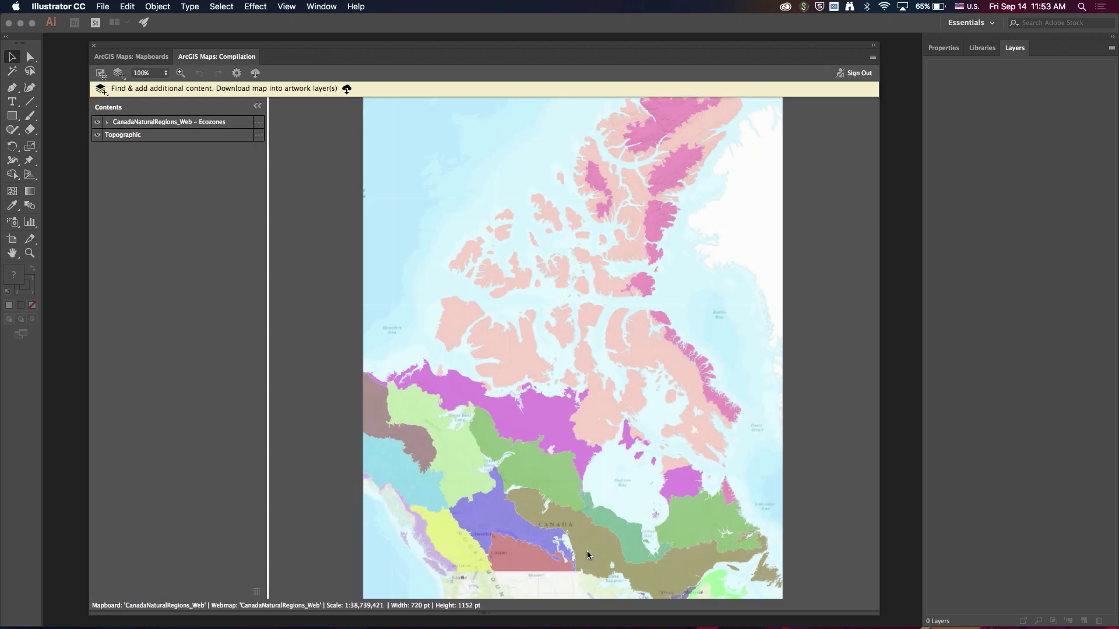
# - Keep the projection unchanged and confirm the WGS 1984 Web Mercator coordinate system parameters
pyautogui.click(237, 74)
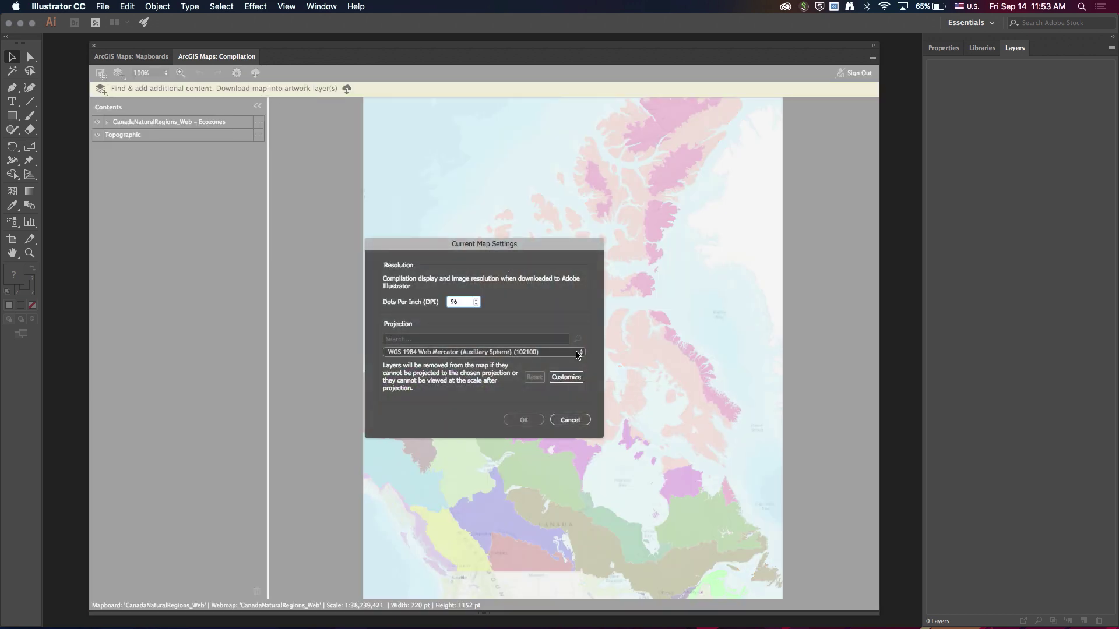
pyautogui.click(579, 352)
pyautogui.click(511, 317)
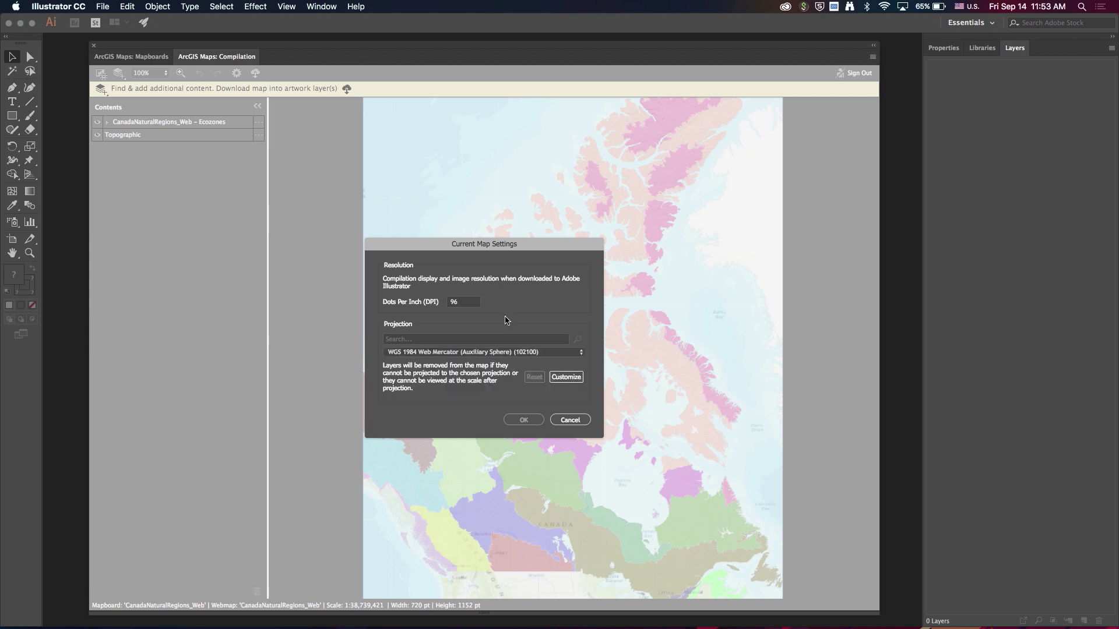
pyautogui.click(557, 377)
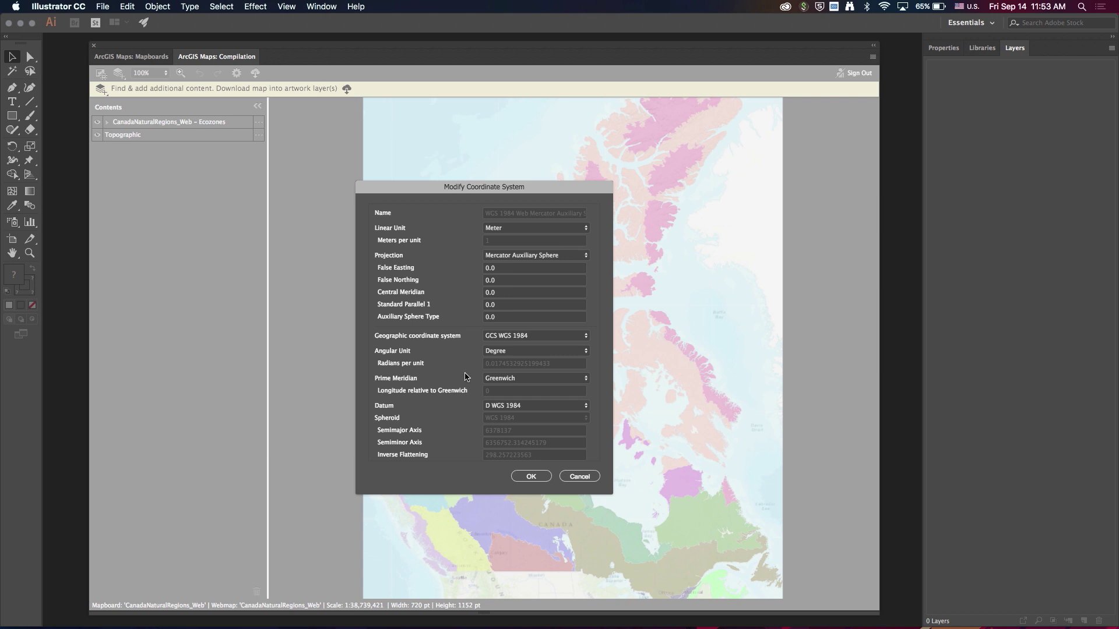
pyautogui.click(532, 477)
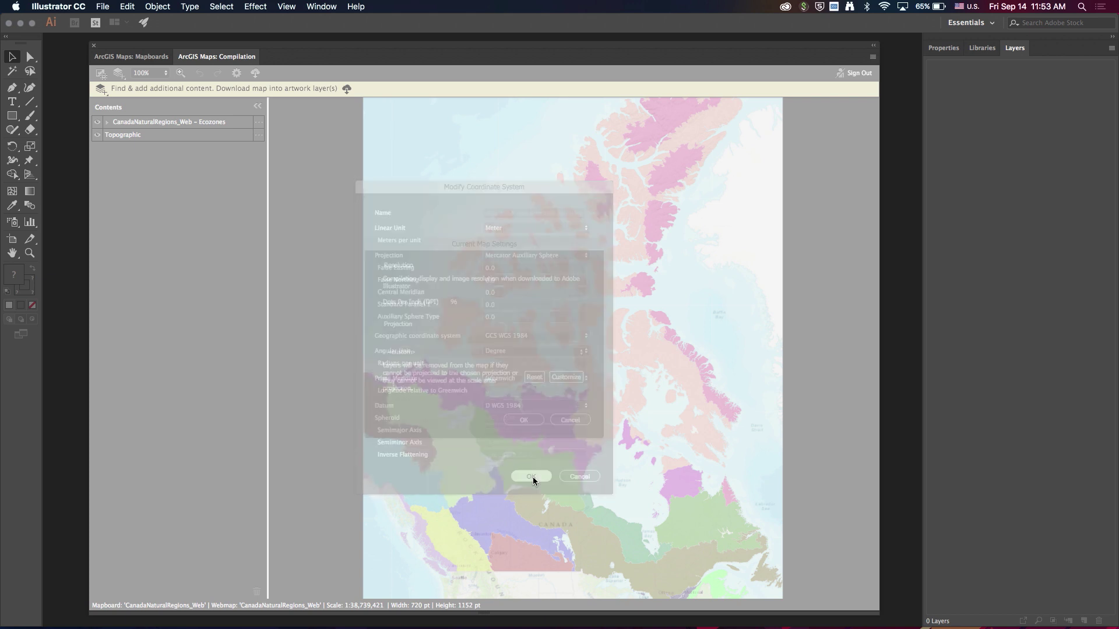
# - Apply the map settings, then style Ecozones by ZONE_GROUP with unique symbols
pyautogui.click(524, 420)
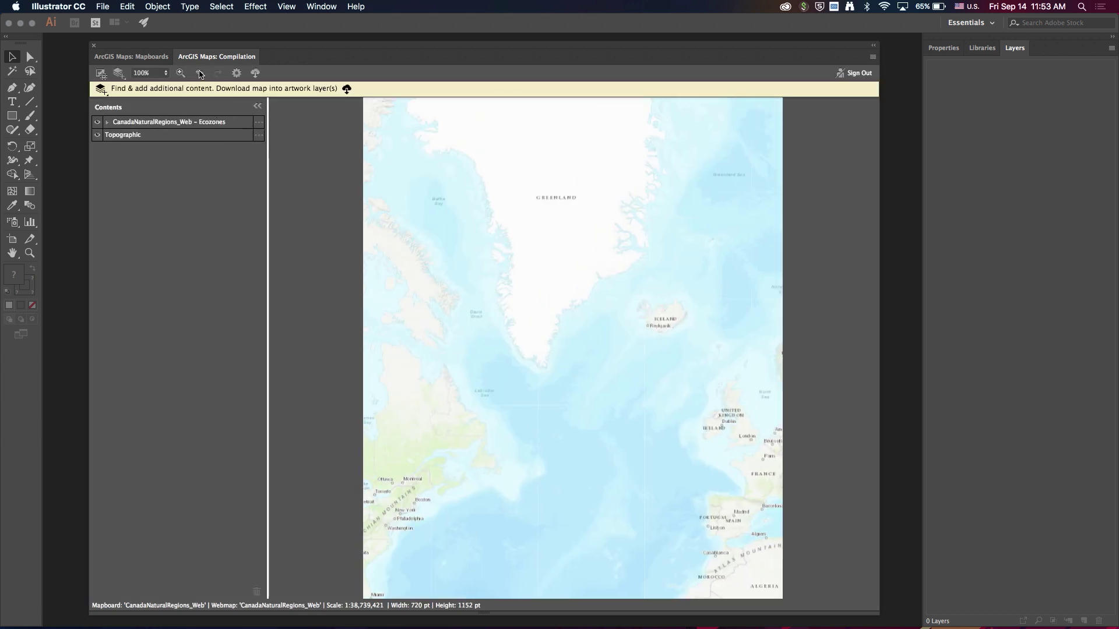
pyautogui.click(199, 74)
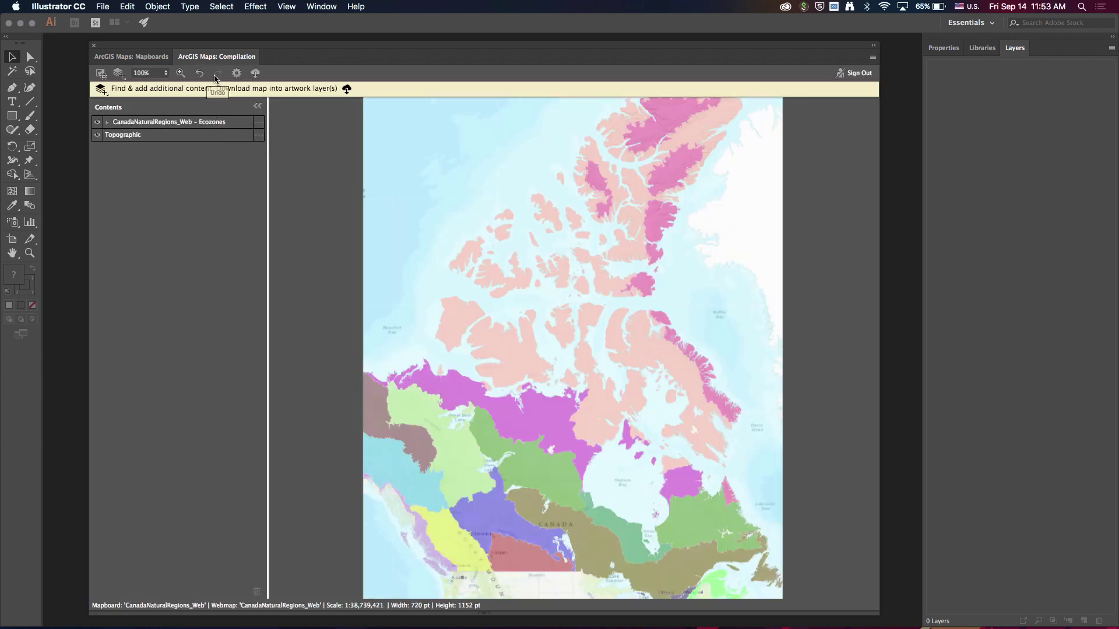
pyautogui.click(259, 135)
pyautogui.click(258, 122)
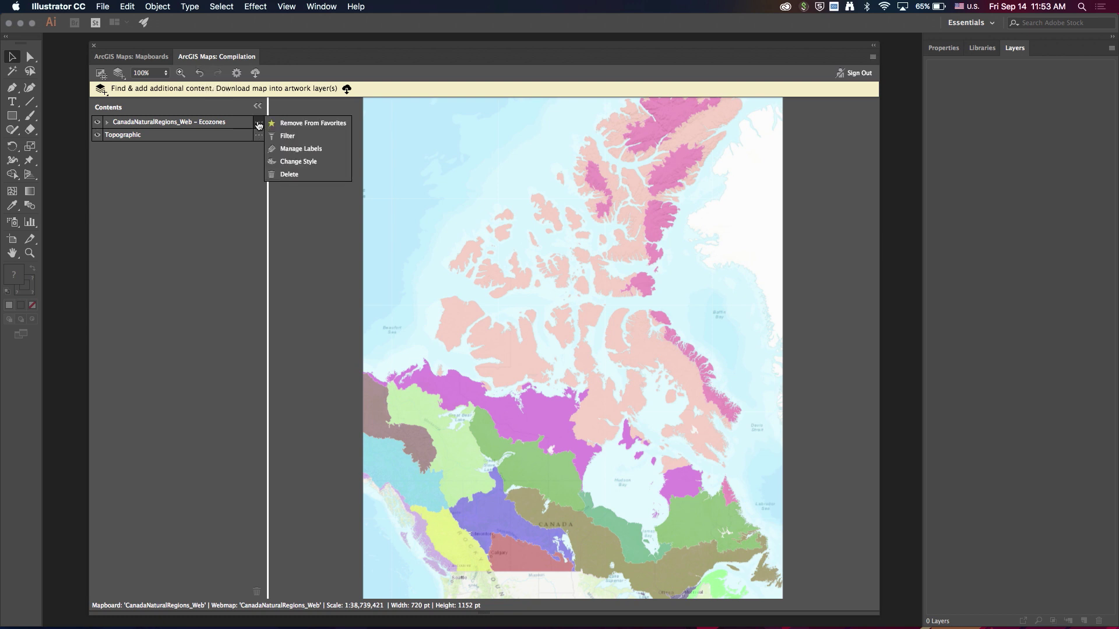
pyautogui.click(297, 163)
pyautogui.click(241, 135)
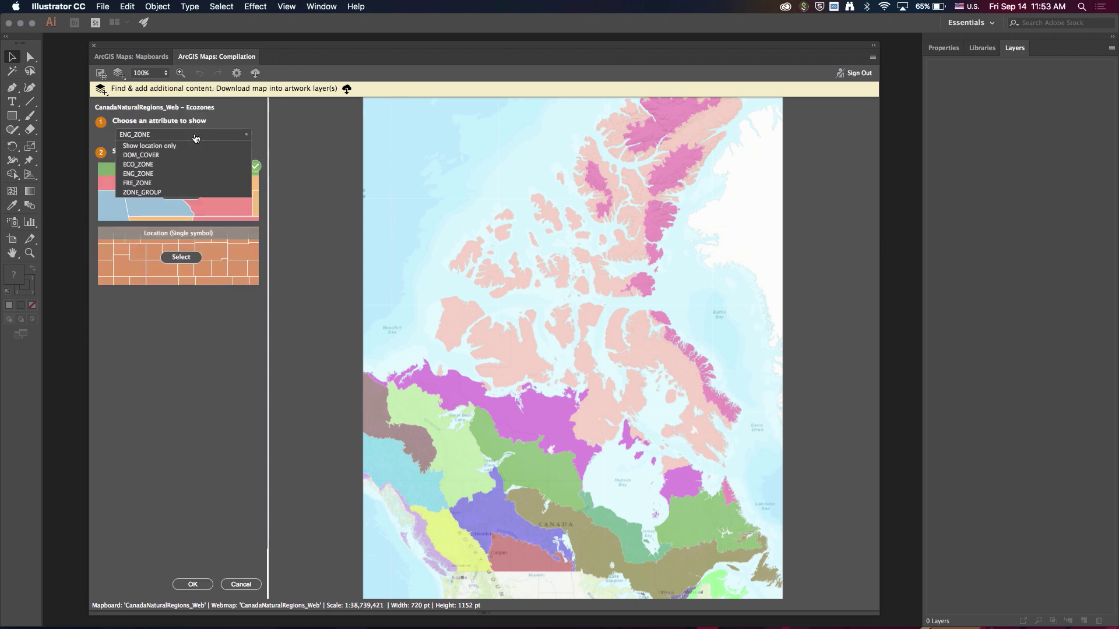
pyautogui.click(143, 194)
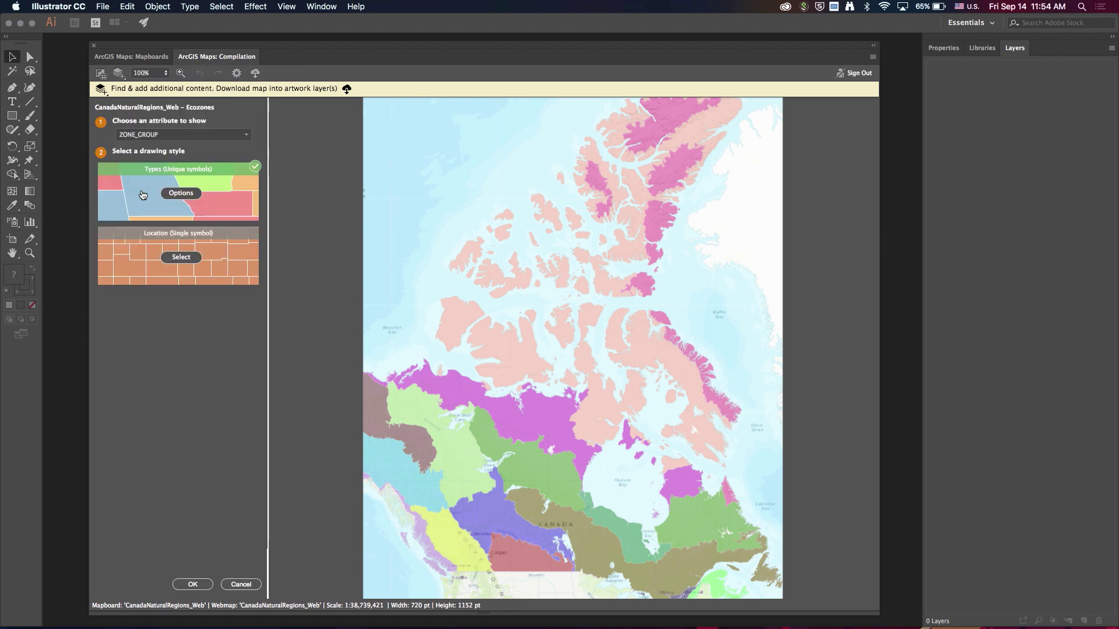
pyautogui.click(193, 584)
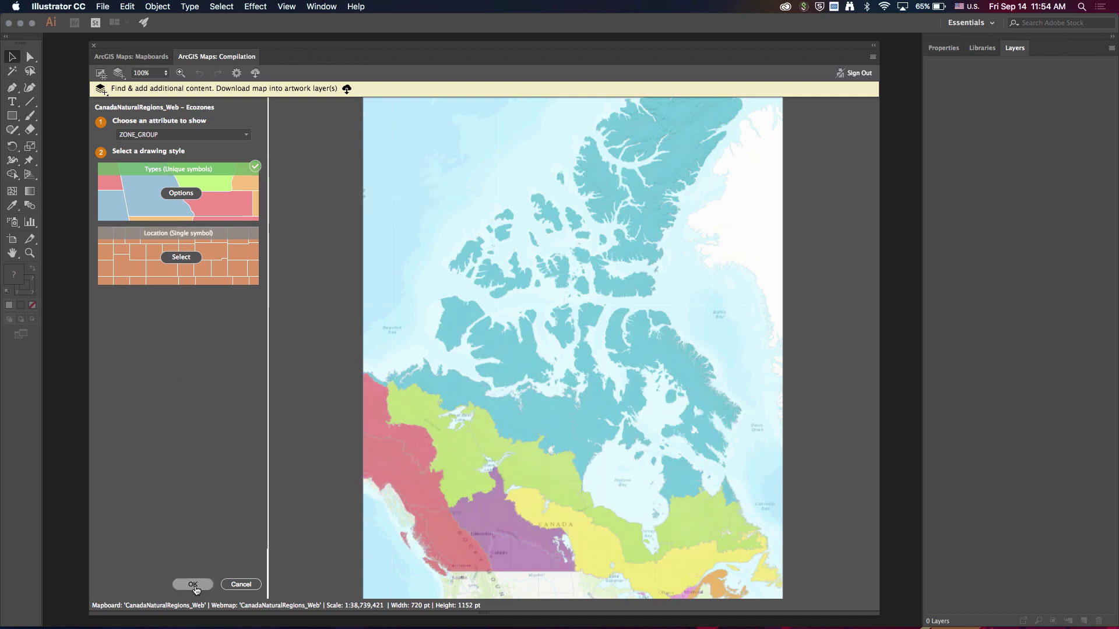
# - Review the zone-group legend, compare by undoing and redoing the style, then start syncing
pyautogui.click(107, 123)
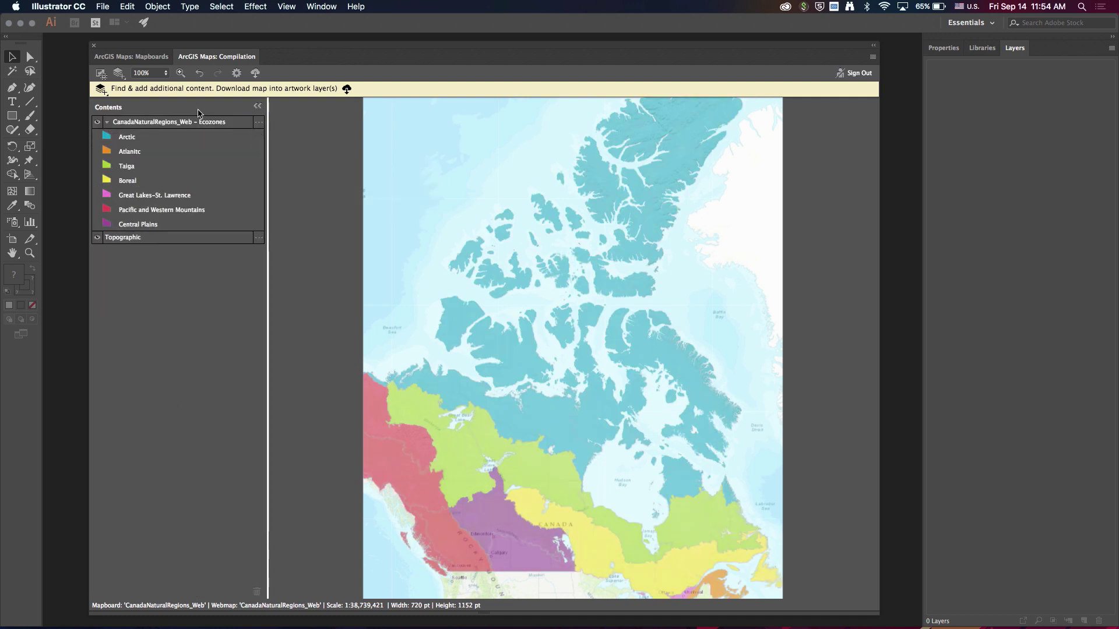
pyautogui.click(200, 73)
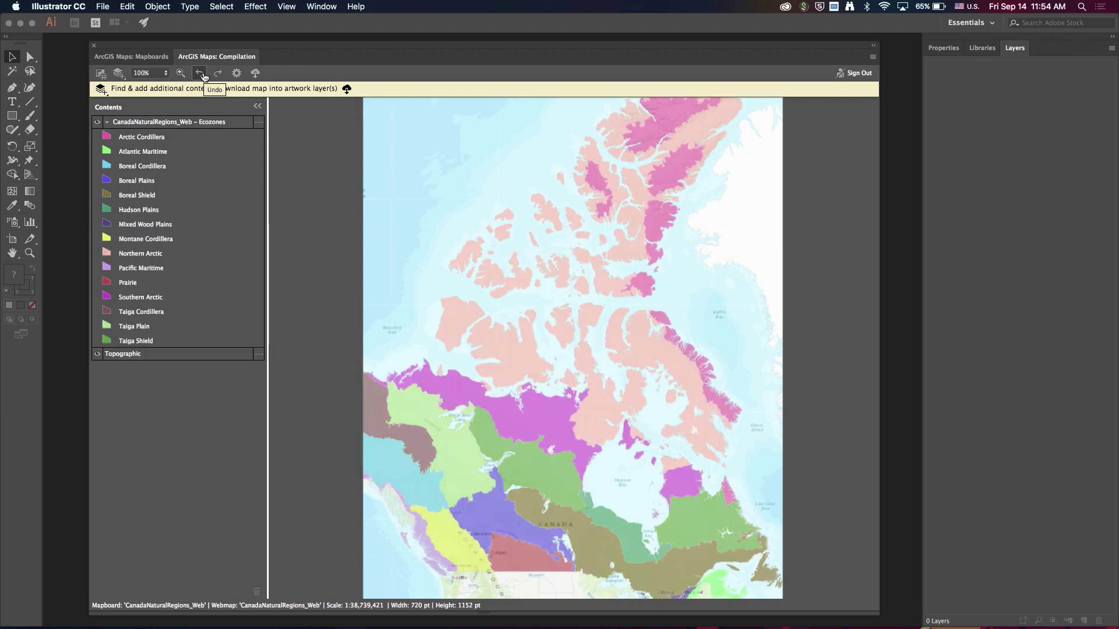
pyautogui.click(220, 74)
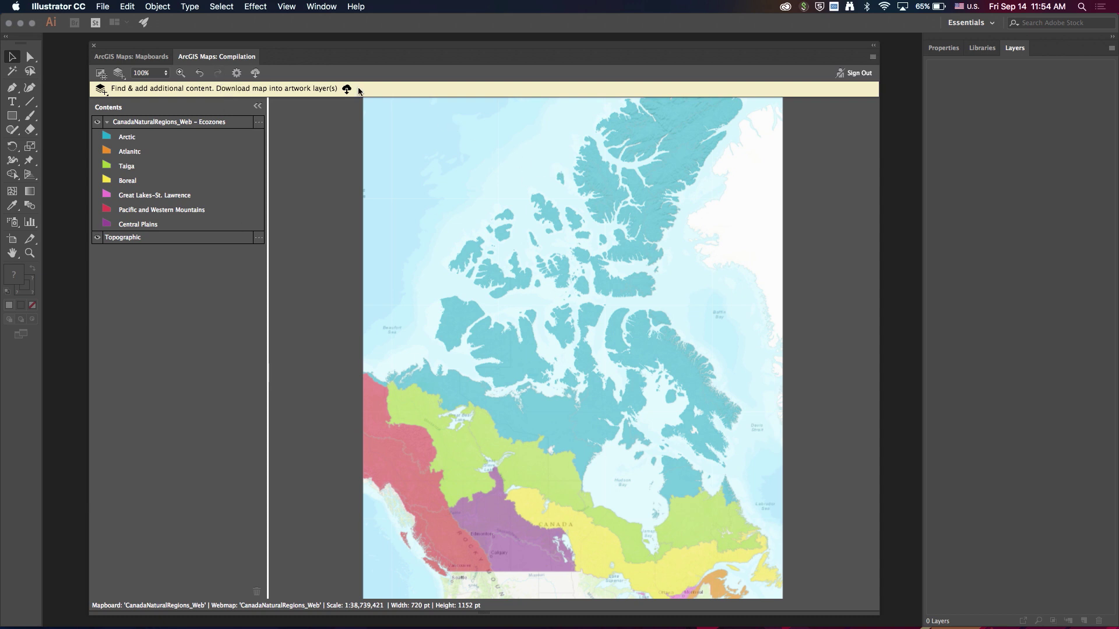
pyautogui.click(255, 74)
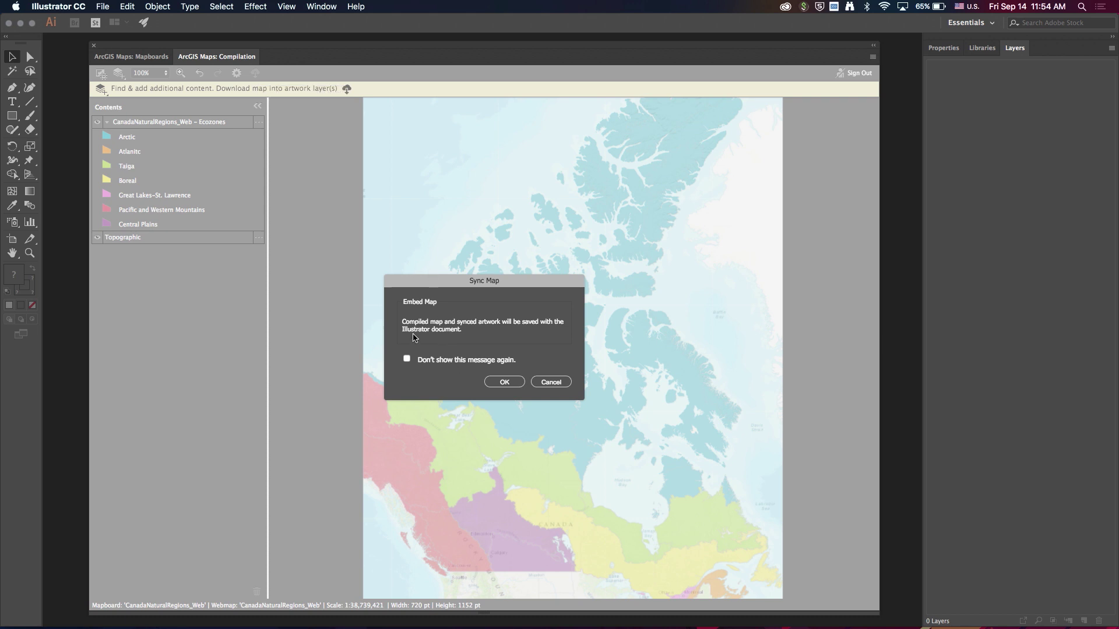
# - Confirm embedding the web map so the zone-group map downloads as artwork layers
pyautogui.click(511, 383)
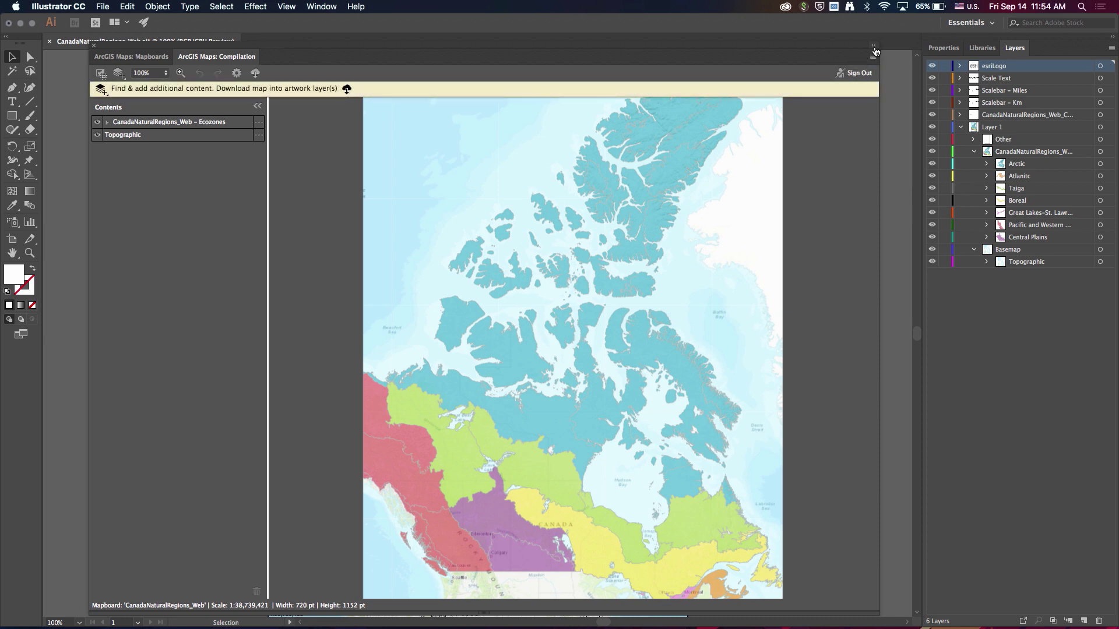
# - Test-move the Taiga shape off the artboard, undo it, then save and close CanadaNaturalRegions_Web.ai
pyautogui.click(874, 46)
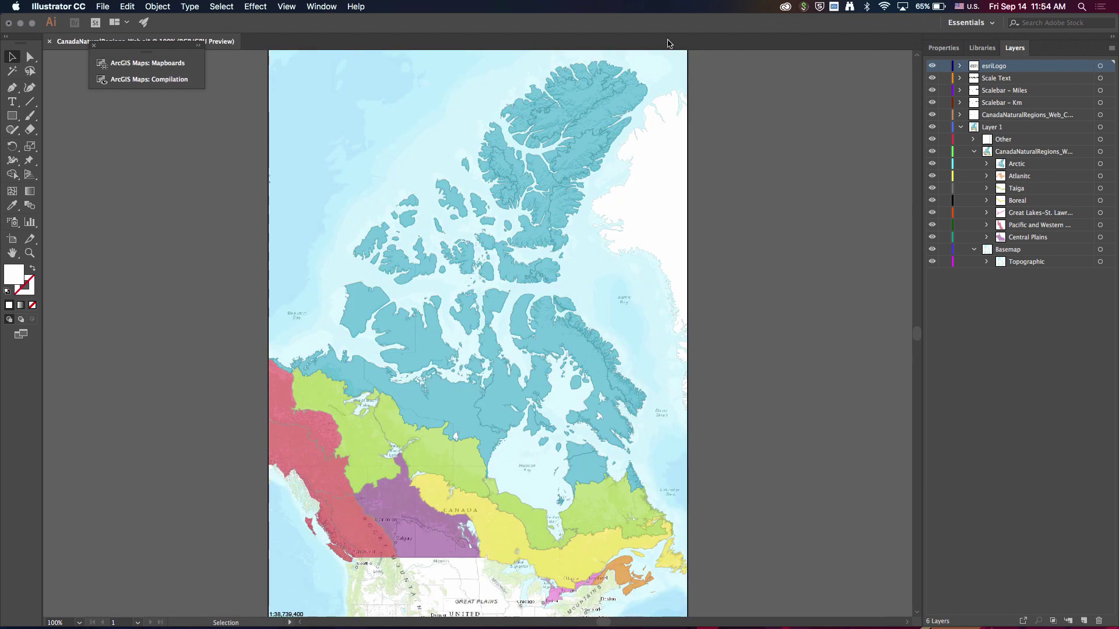
pyautogui.click(330, 399)
pyautogui.moveTo(330, 400); pyautogui.dragTo(177, 358)
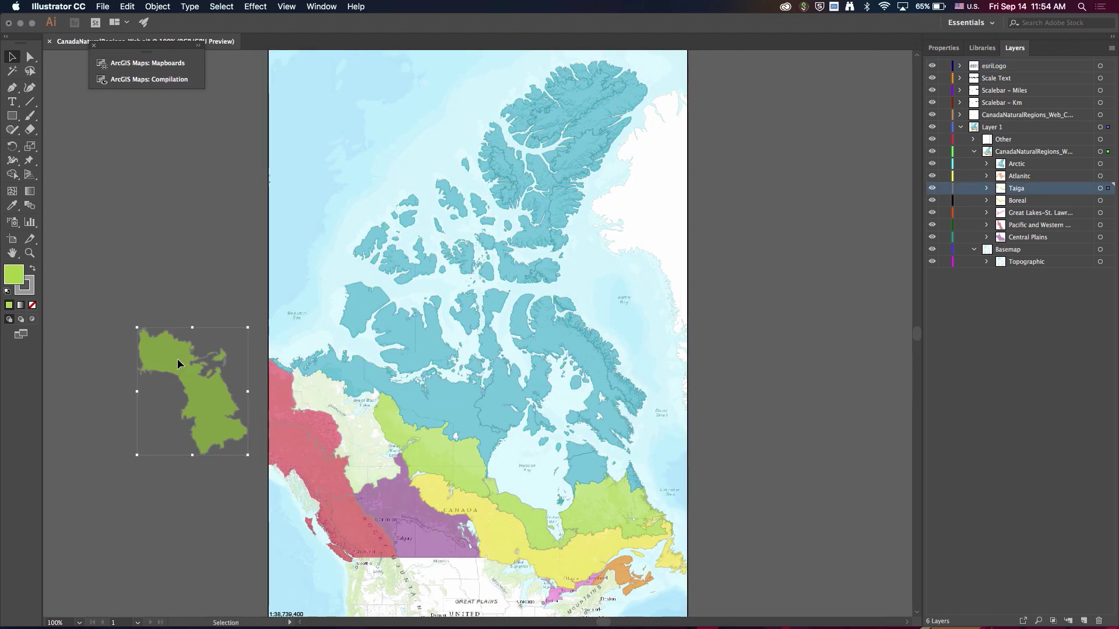
pyautogui.press('super+z')
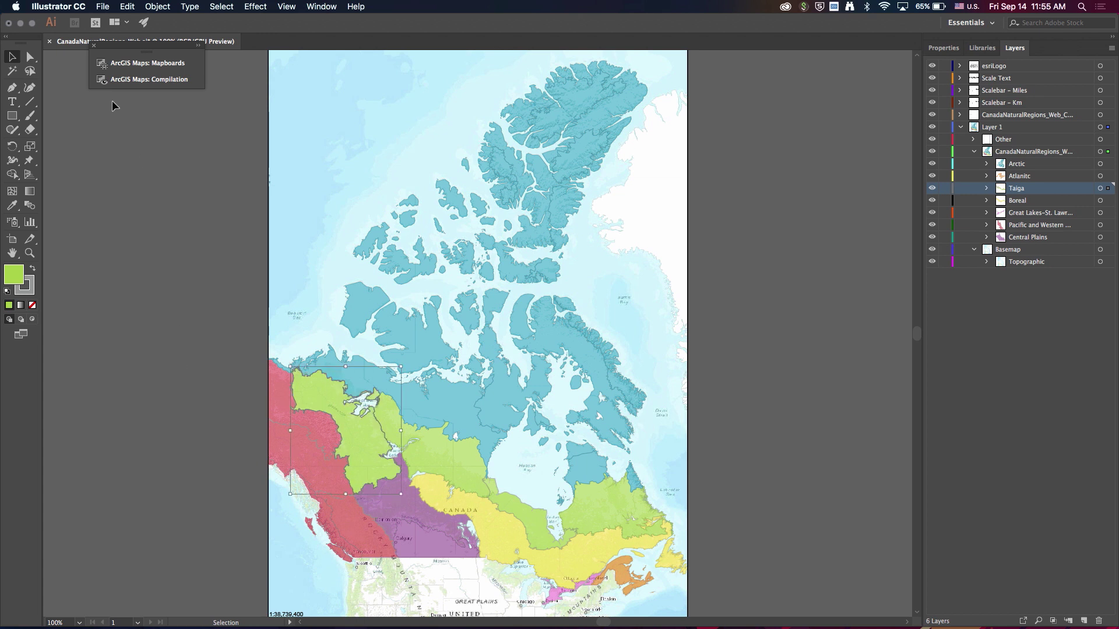
pyautogui.click(49, 41)
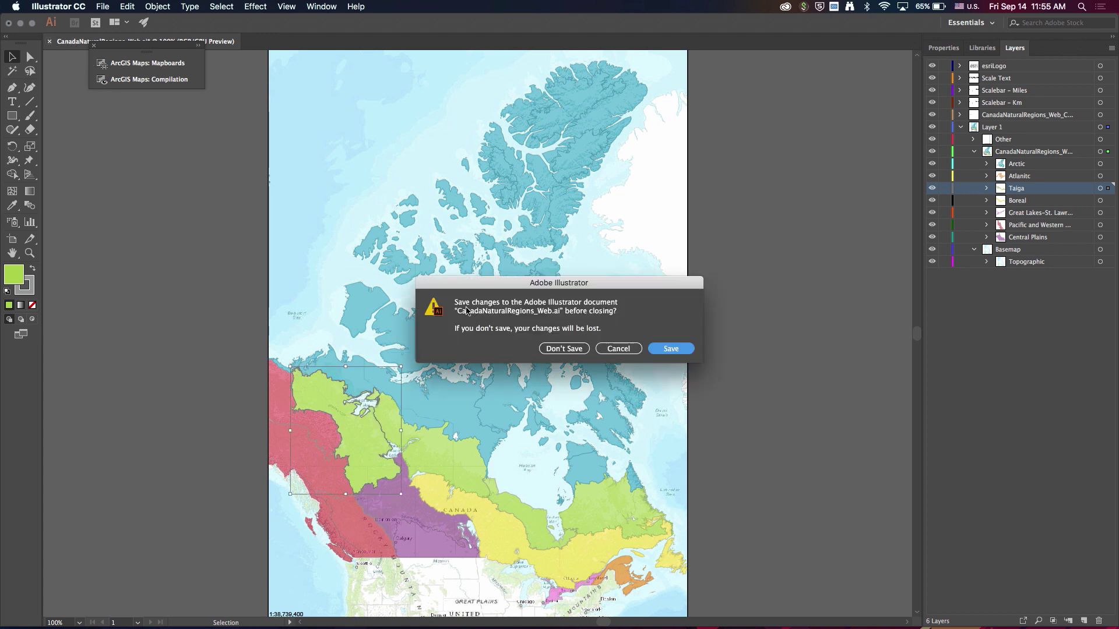
pyautogui.click(663, 350)
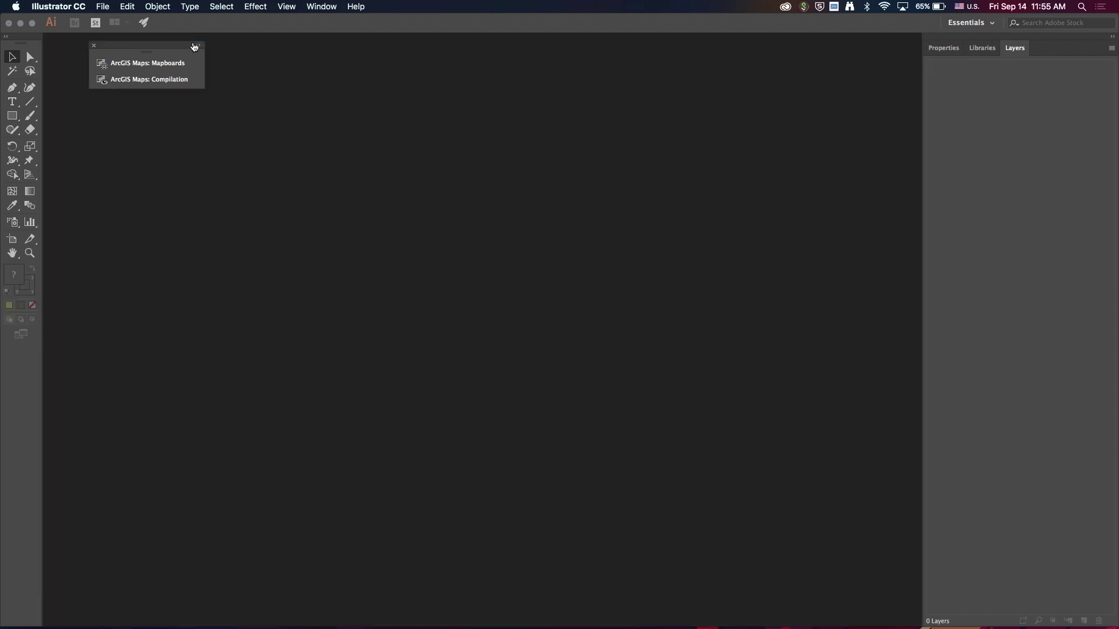
# - Show the ArcGIS Compilation panel and reopen CanadaNaturalRegions_Web.ai from recent files
pyautogui.click(118, 80)
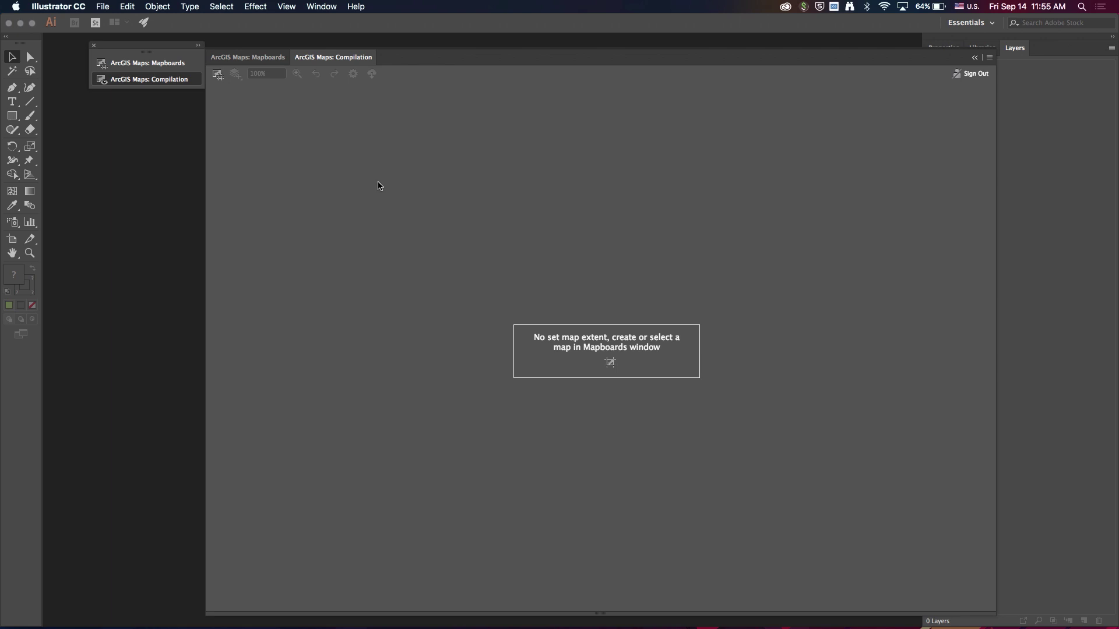
pyautogui.click(103, 7)
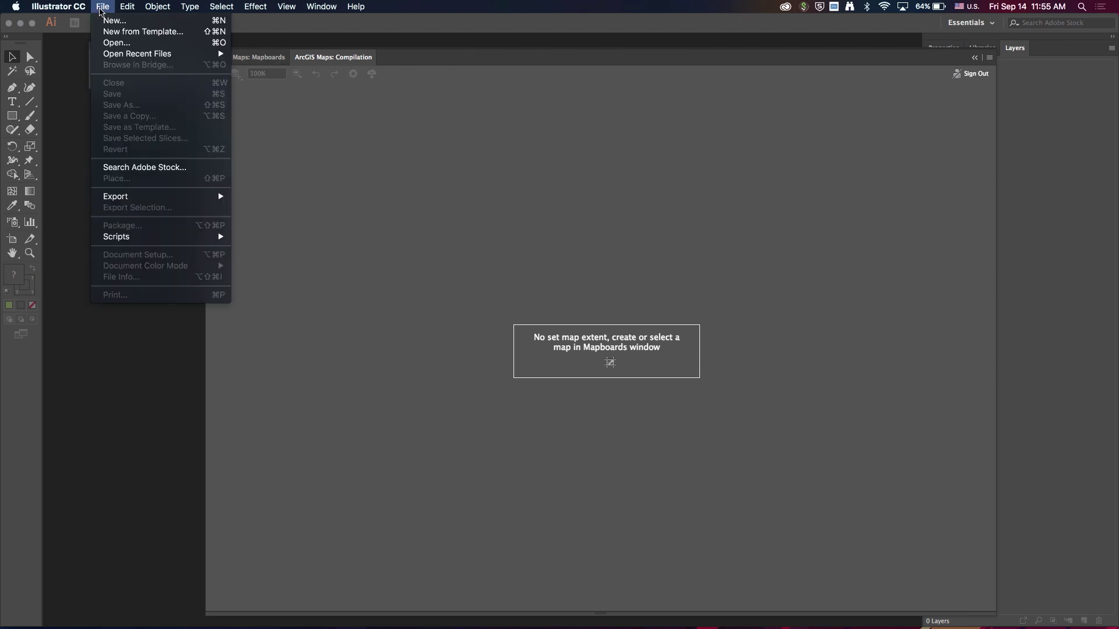
pyautogui.moveTo(144, 52)
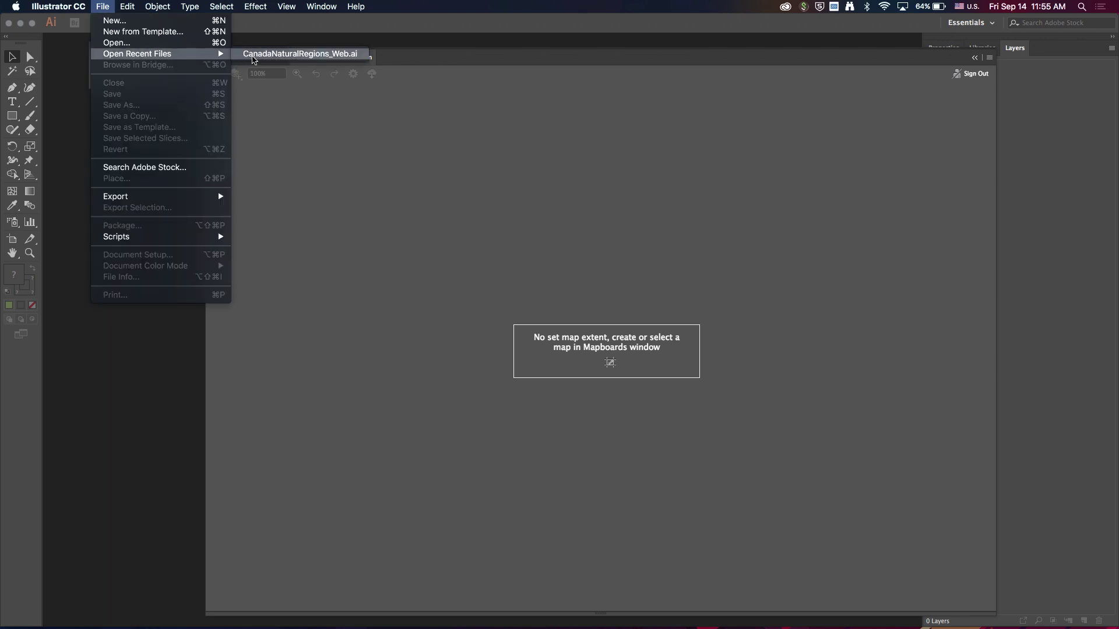
pyautogui.click(253, 57)
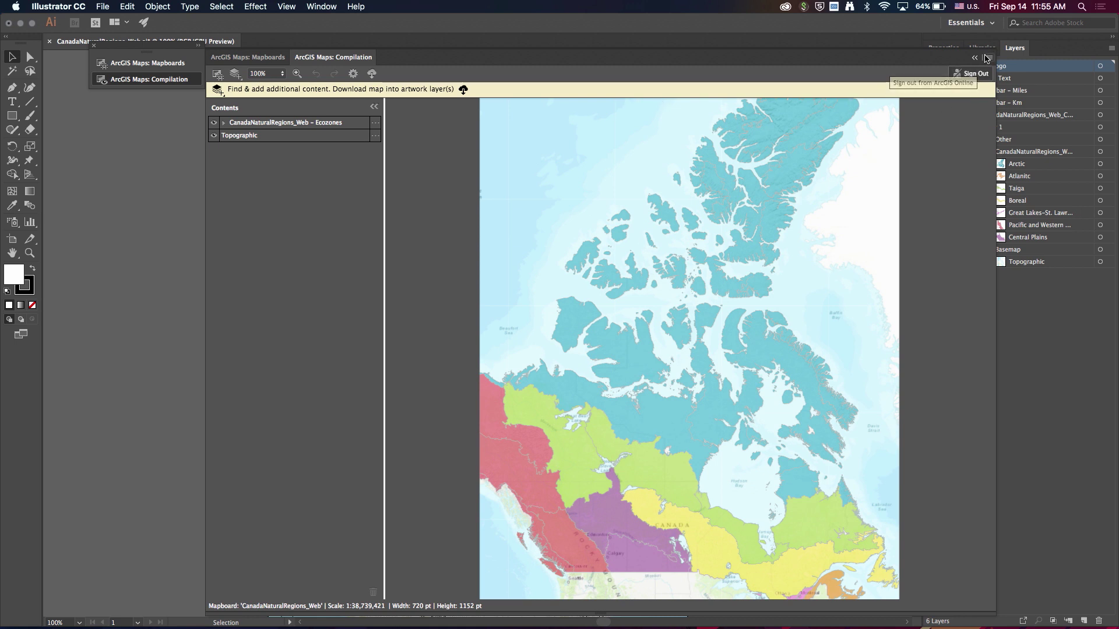
pyautogui.click(989, 58)
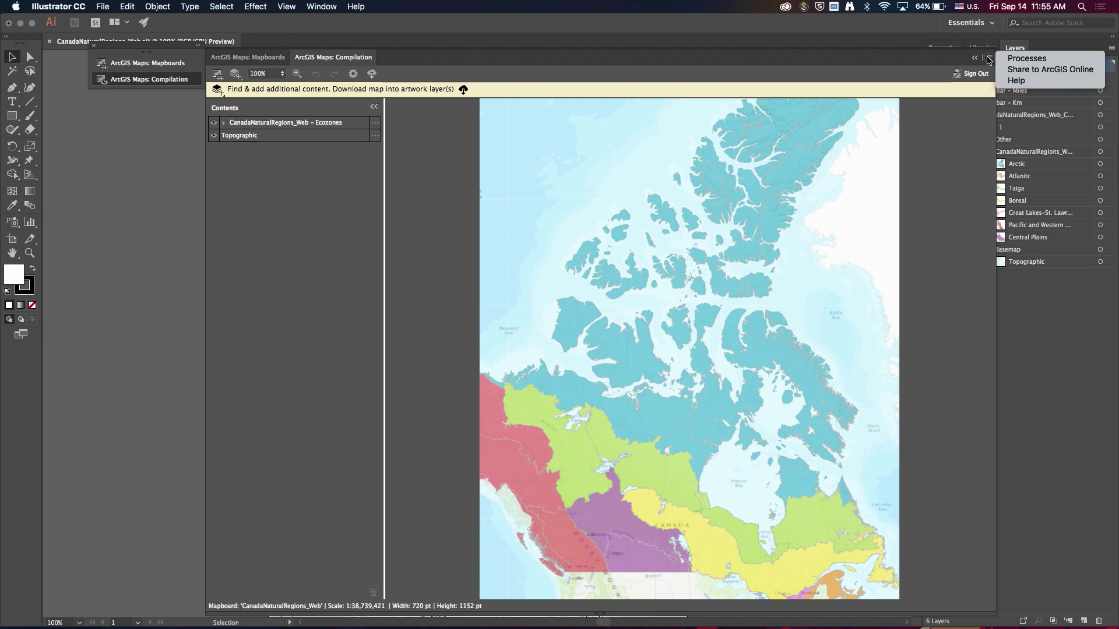
pyautogui.click(1045, 70)
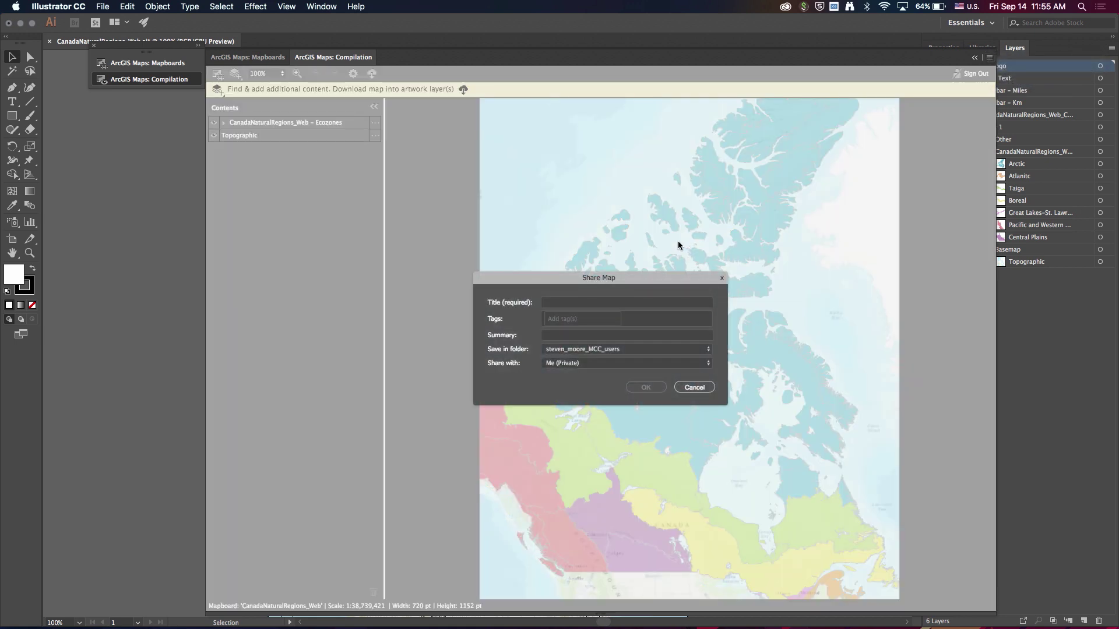
pyautogui.moveTo(517, 278); pyautogui.dragTo(532, 212)
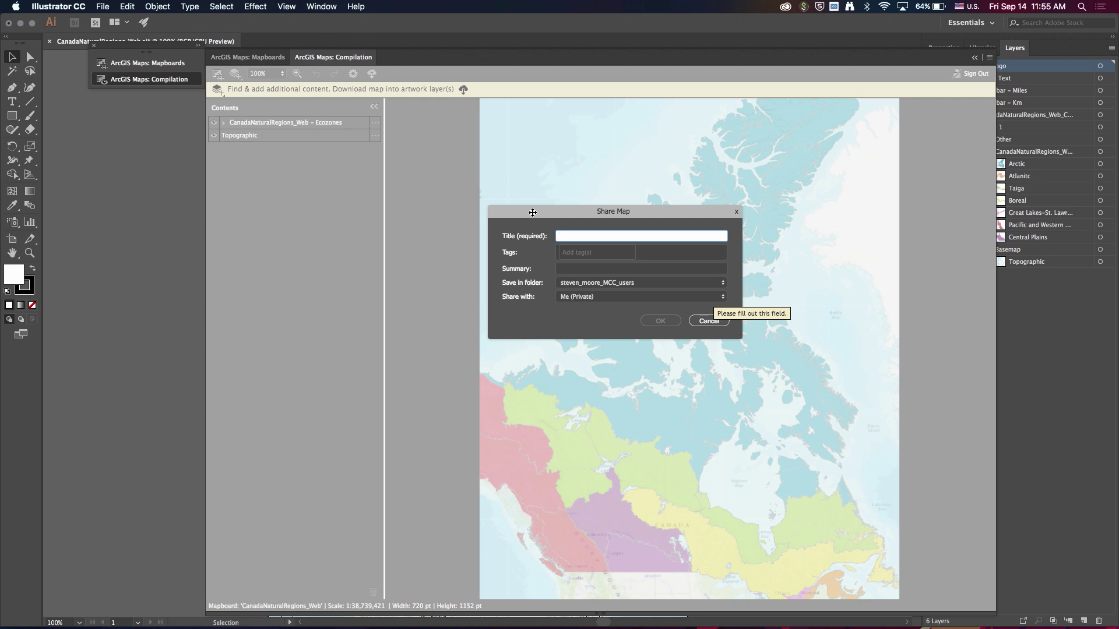
pyautogui.click(702, 320)
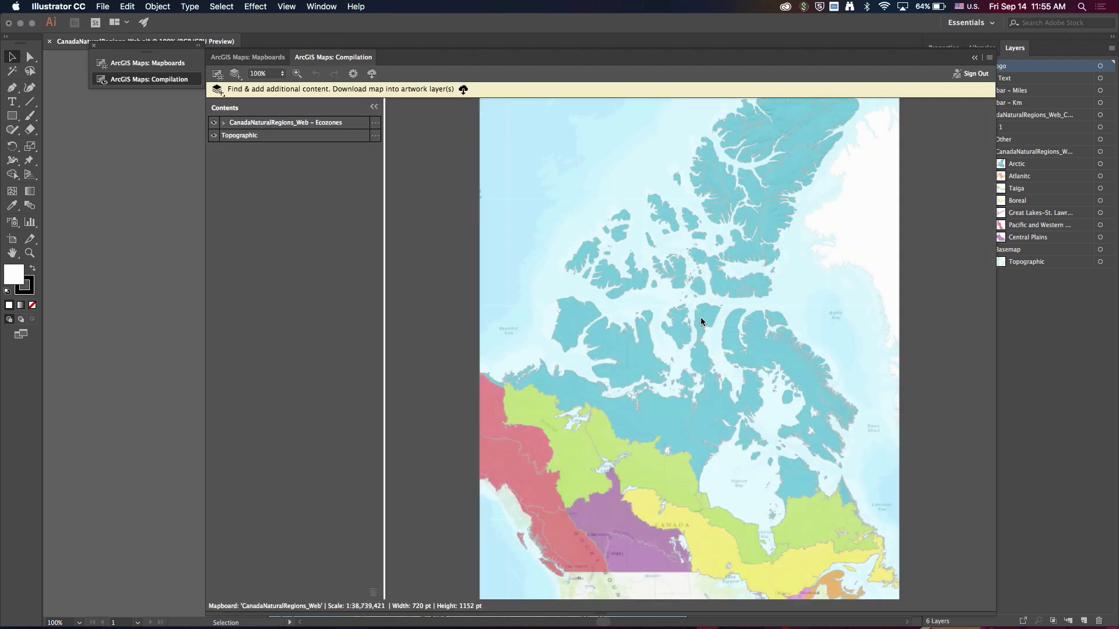